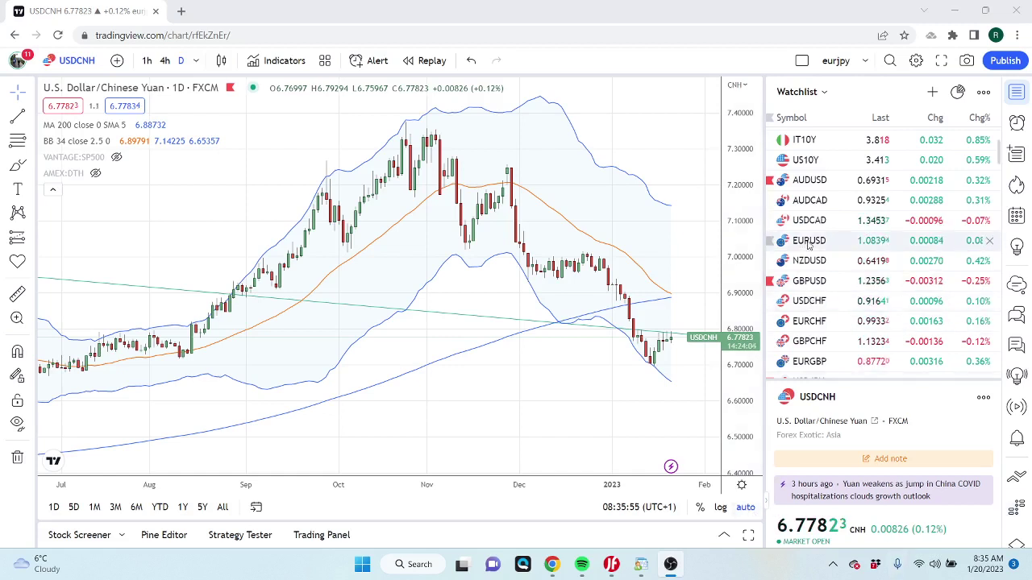
Bring up the EURUSD daily chart, zoomed in and panned slightly to frame recent candles.
scroll(830, 302, "up", 3)
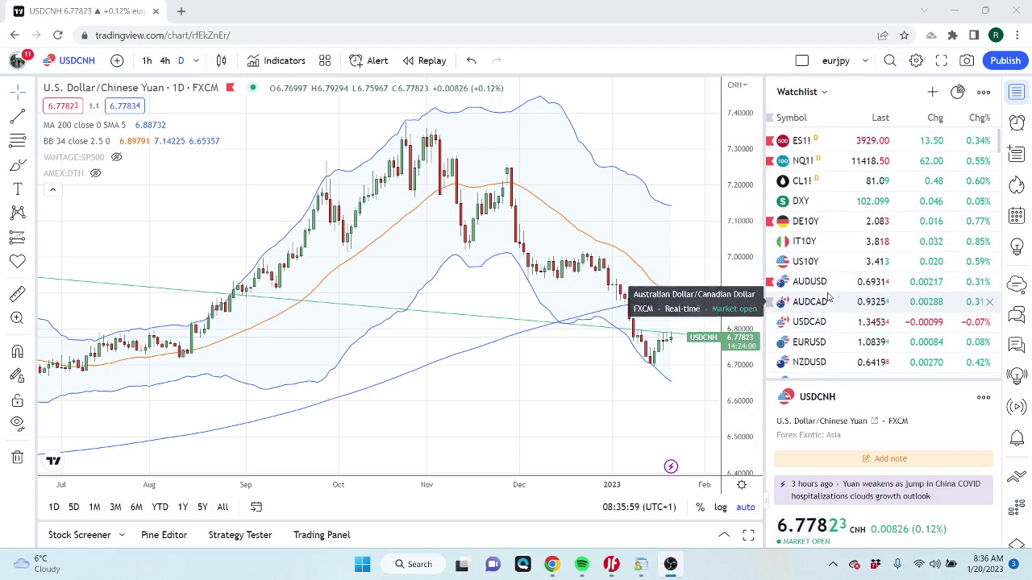
left_click(781, 342)
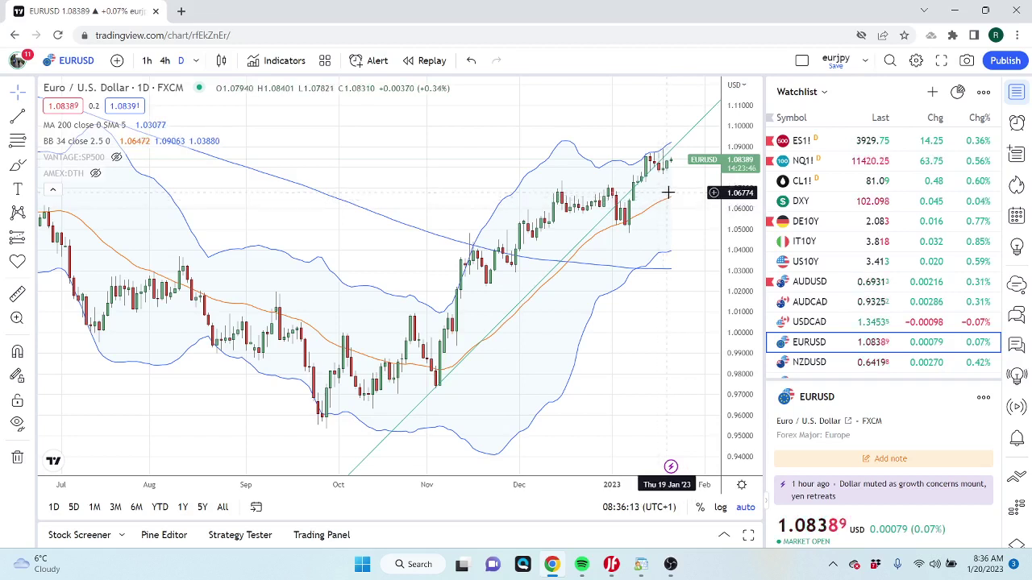
scroll(645, 266, "up", 2)
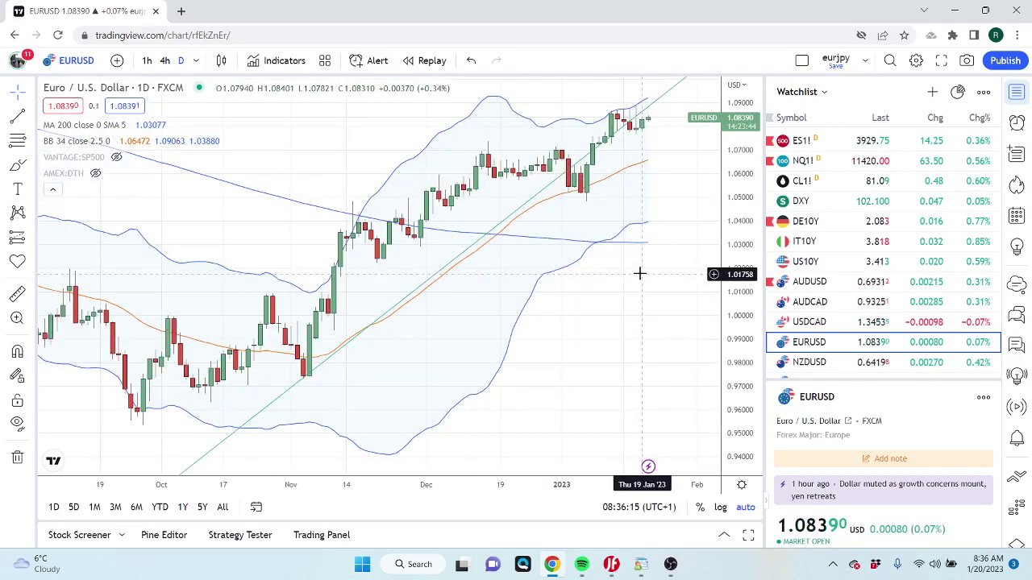
left_click_drag(640, 183, 645, 231)
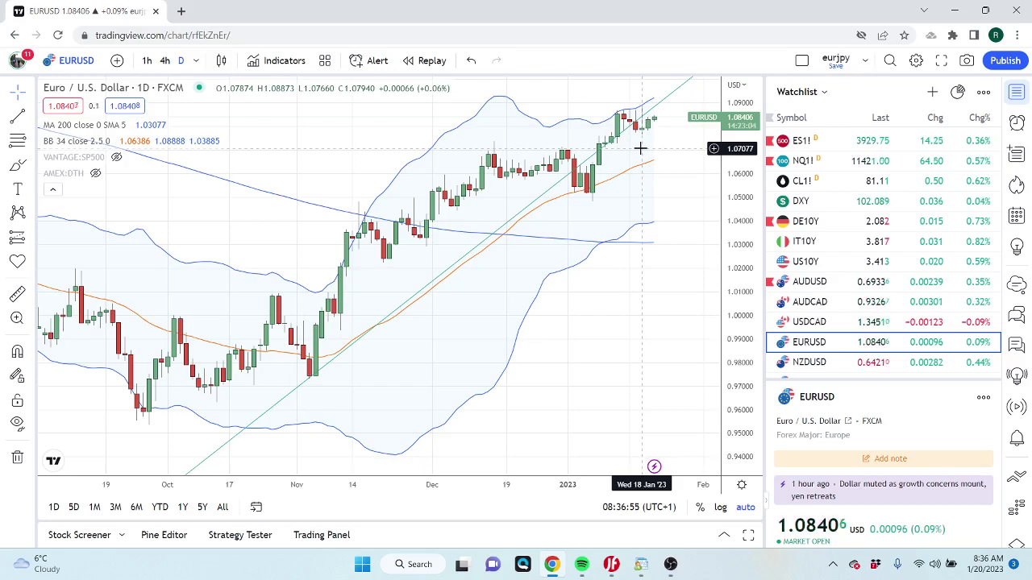
Review the US10Y yield chart, then switch to the ES1! S&P 500 futures chart.
left_click(806, 262)
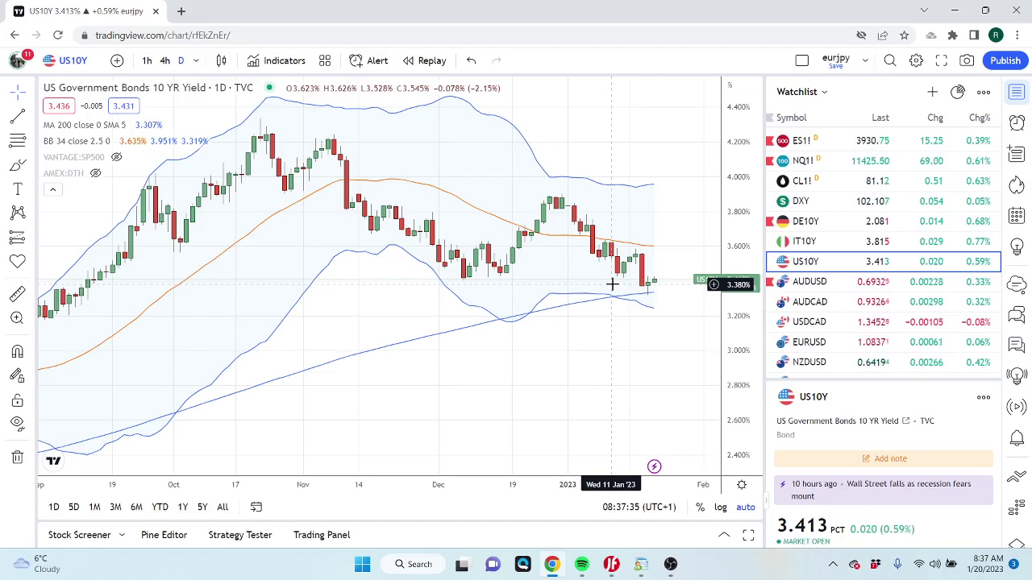
left_click(816, 142)
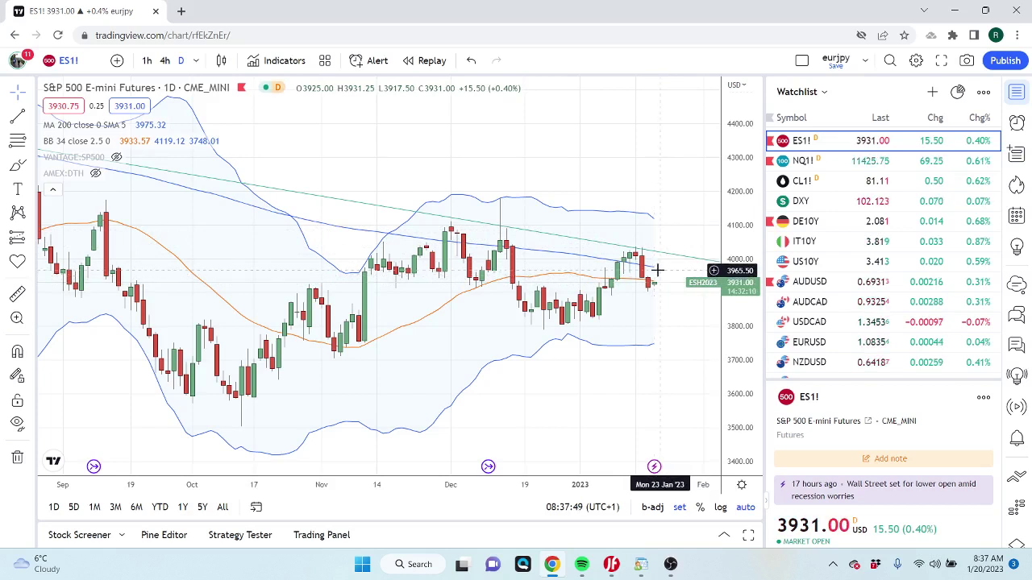
Load CL1! crude oil futures and put it on the 1-hour timeframe.
left_click(807, 186)
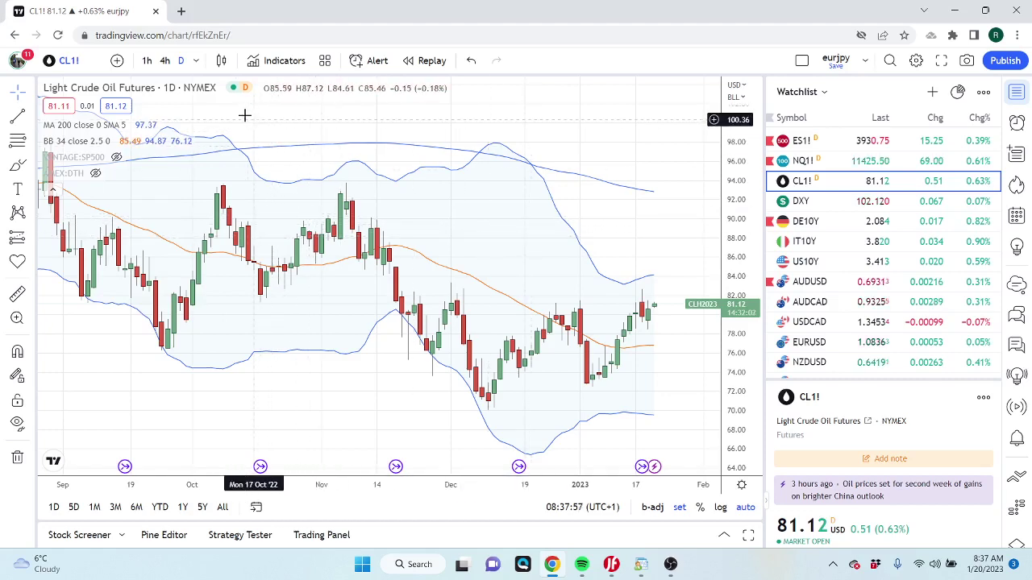
left_click(147, 61)
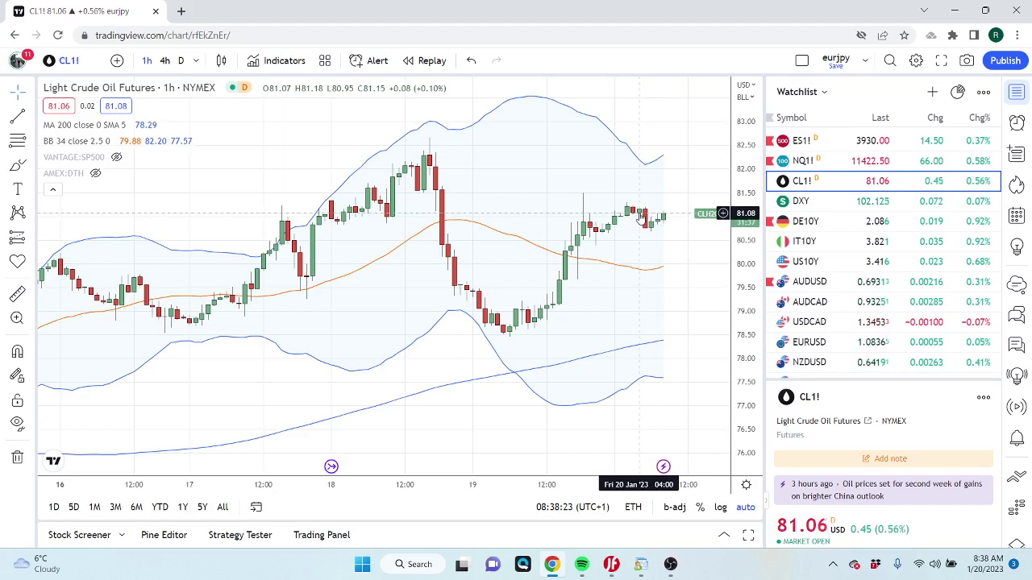
Step down the watchlist from CL1! through AUDUSD to the USDCAD 1-hour chart.
key("Down")
key("Down")
key("Down")
key("Down")
key("Down")
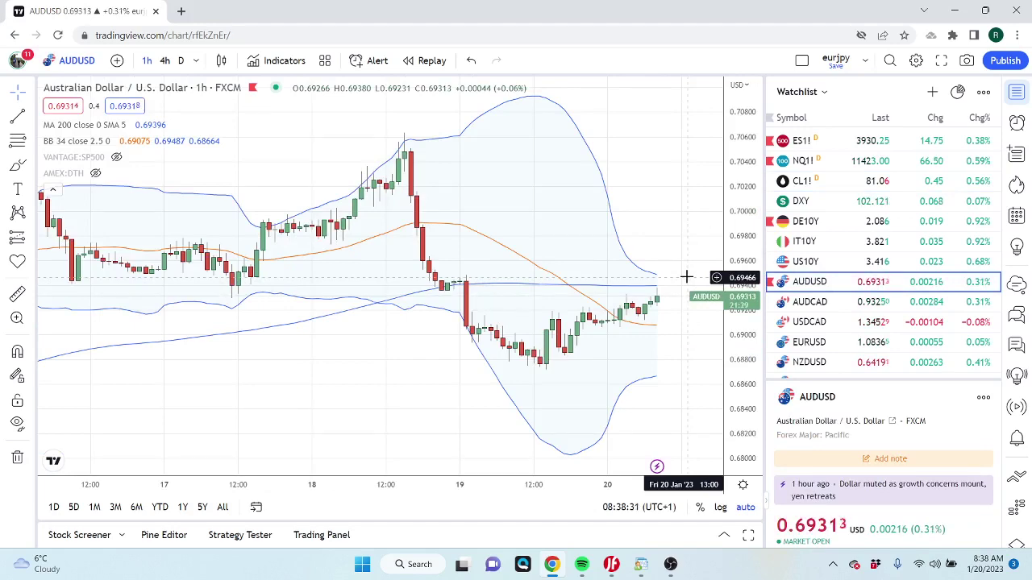
key("Down")
key("Down")
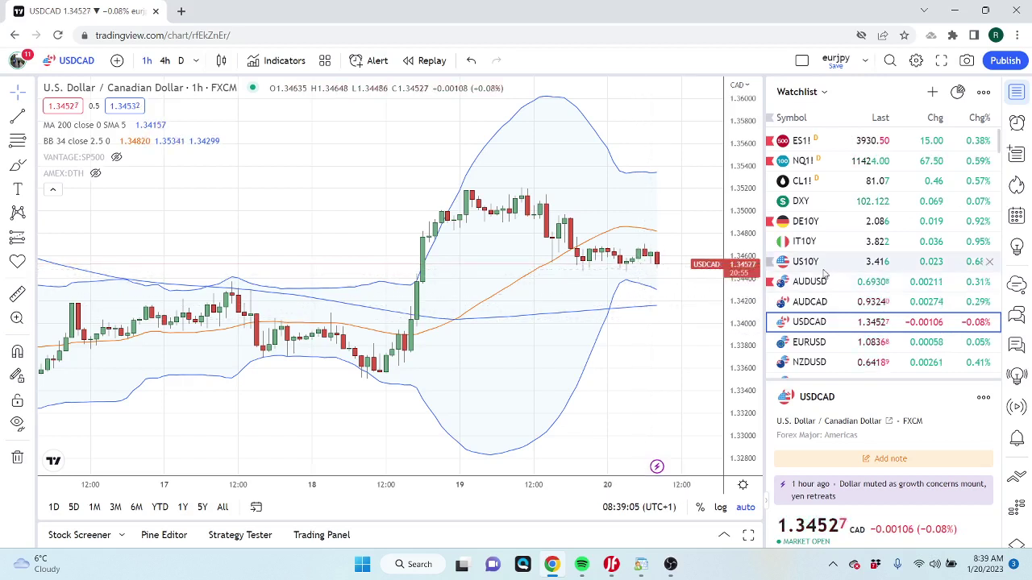
Go through NZDUSD and GBPUSD in the watchlist, ending on the USDCHF 1-hour chart.
scroll(823, 275, "down", 2)
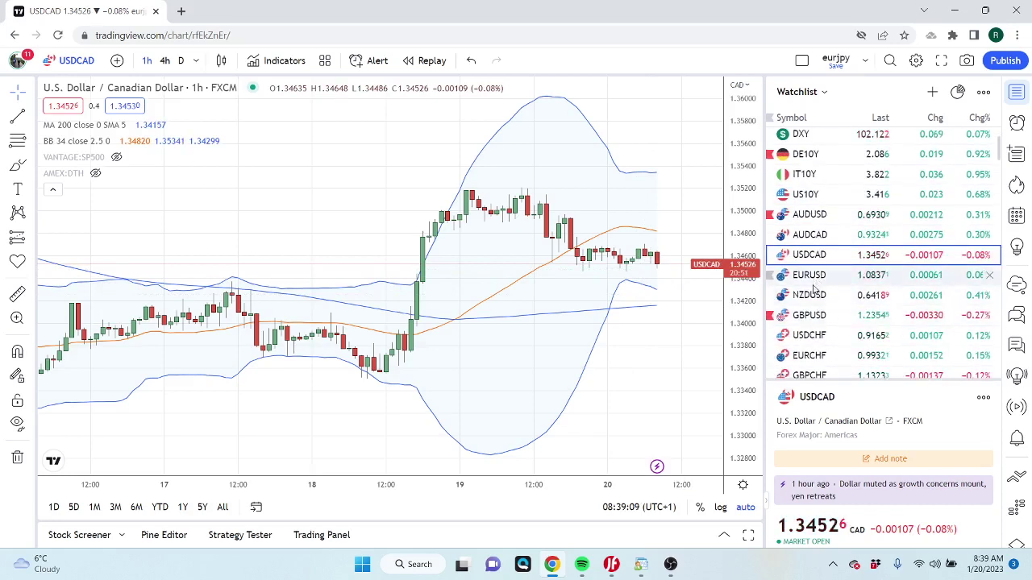
left_click(812, 296)
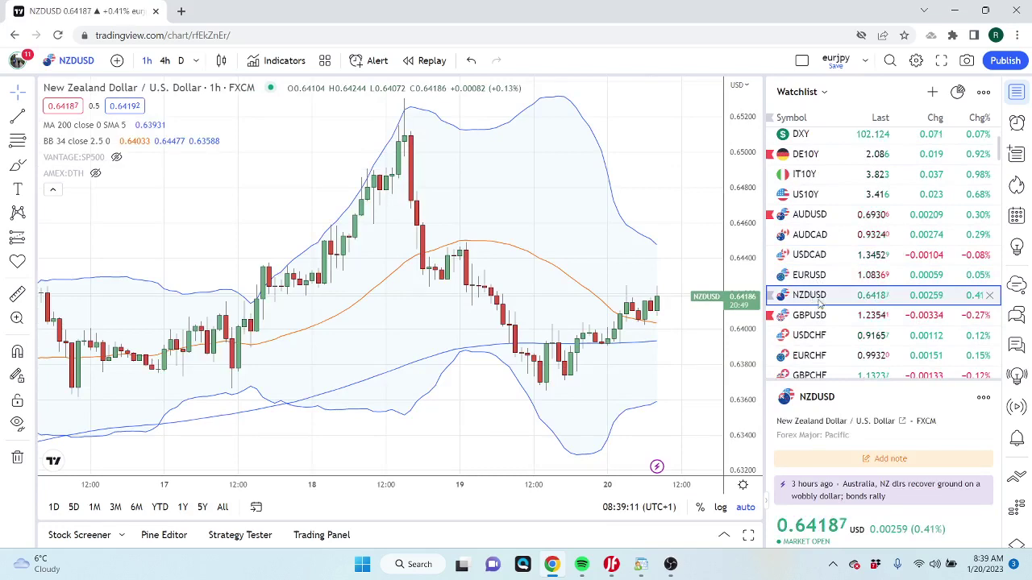
left_click(817, 315)
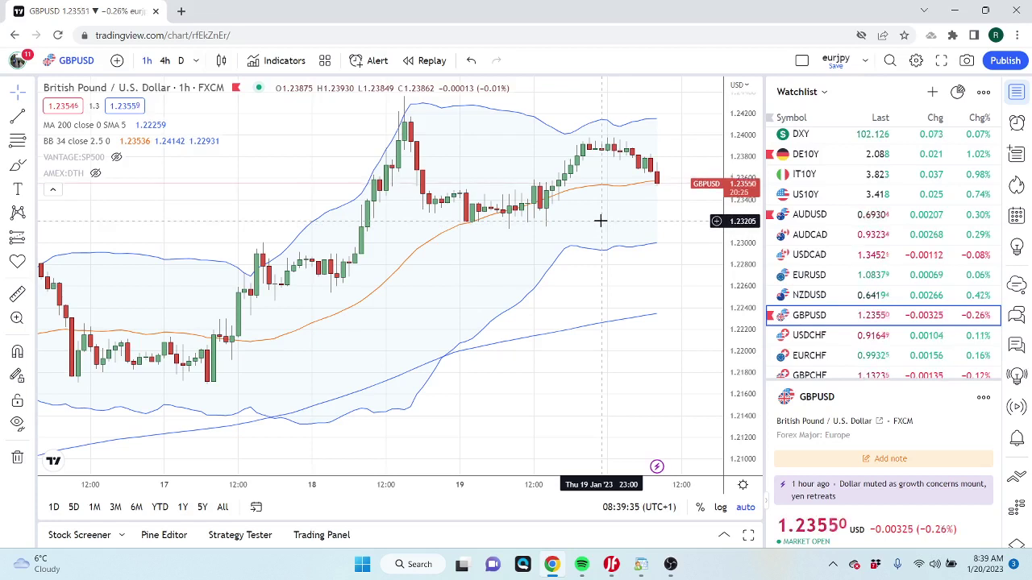
left_click(811, 340)
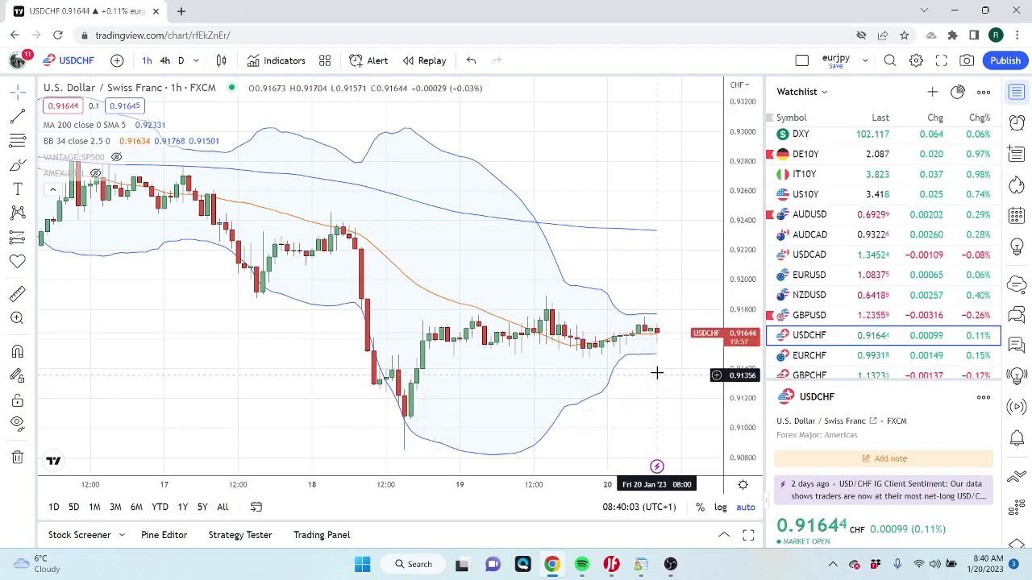
Switch the USDCHF chart to the 1-week timeframe from the timeframe list.
mouse_move(457, 445)
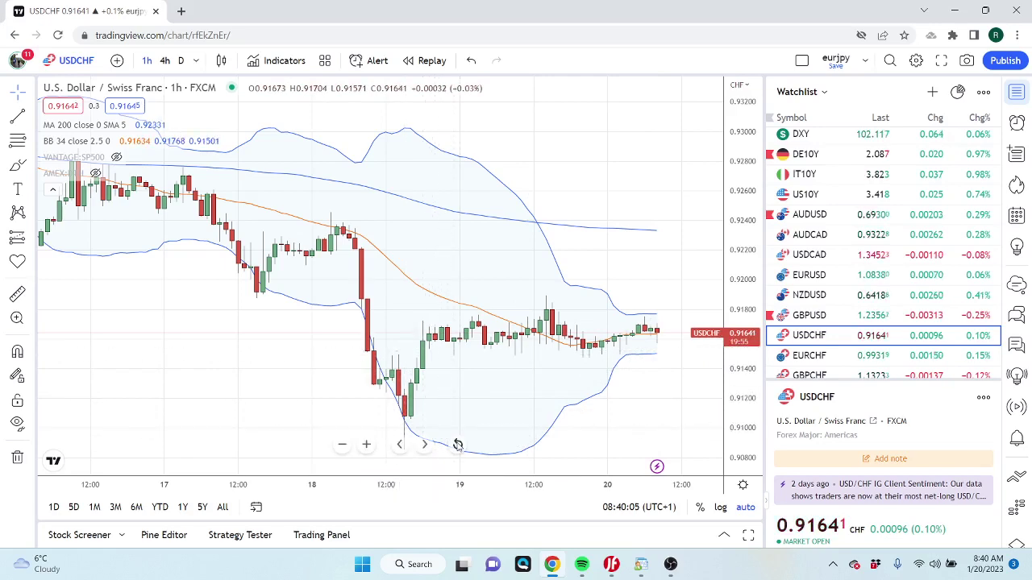
left_click(195, 63)
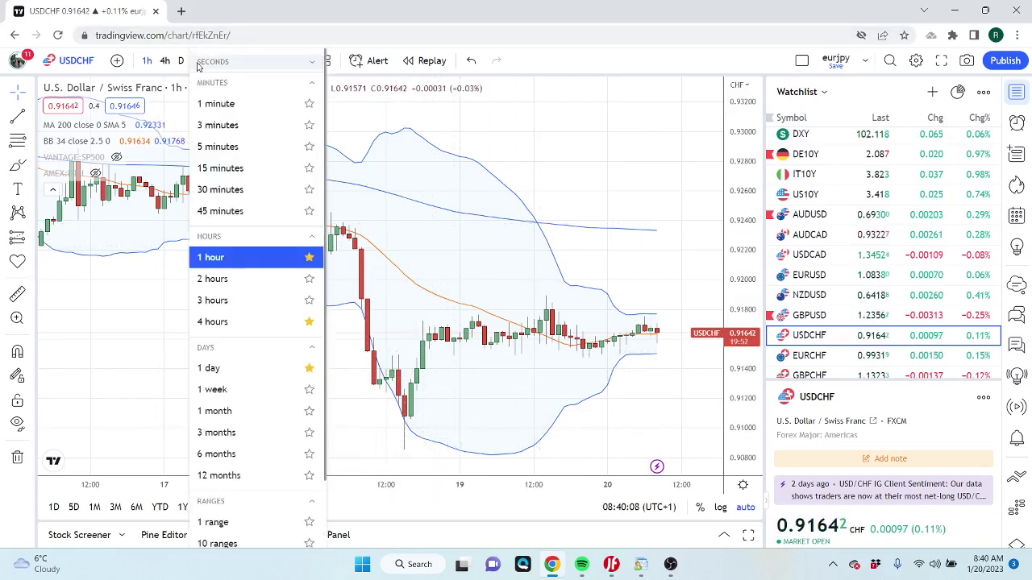
left_click(258, 396)
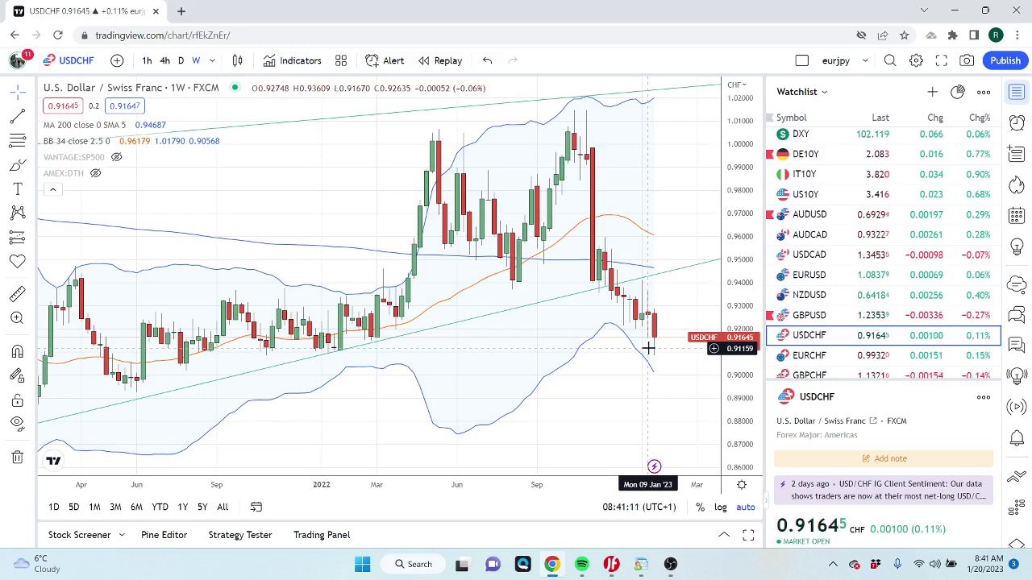
Load EURCHF and set its chart back to the daily (D) timeframe.
left_click(819, 357)
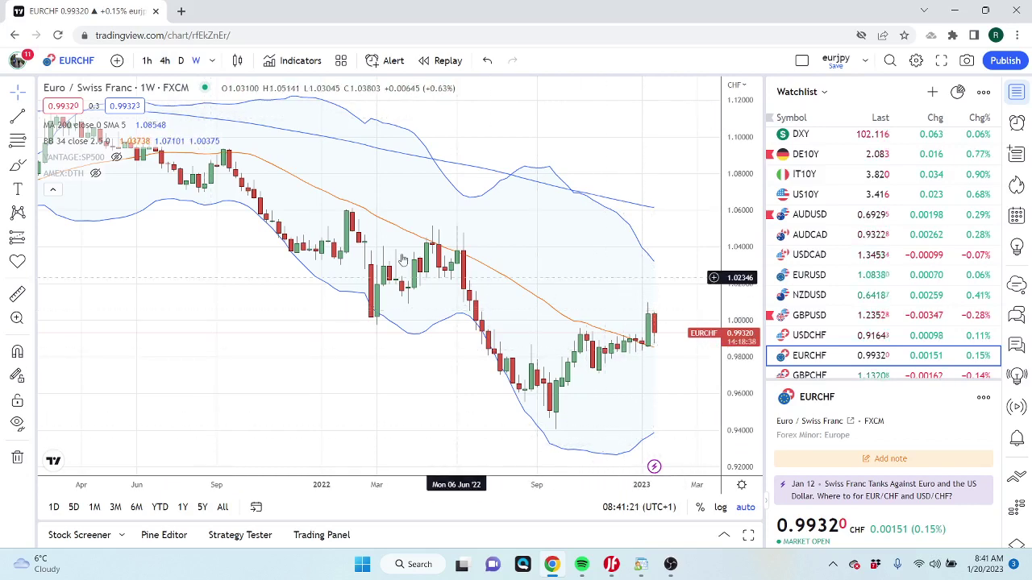
left_click(182, 60)
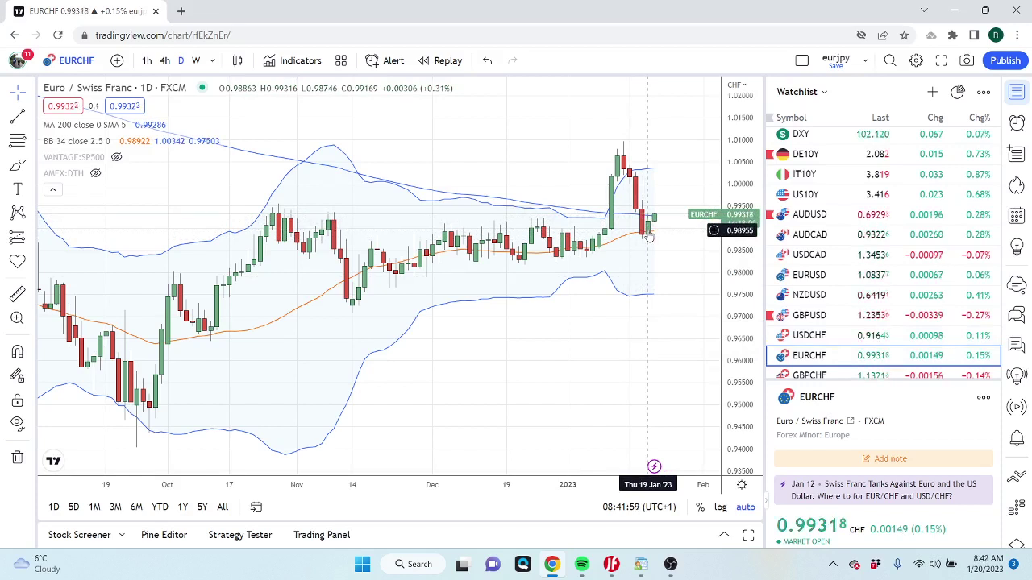
scroll(921, 257, "down", 1)
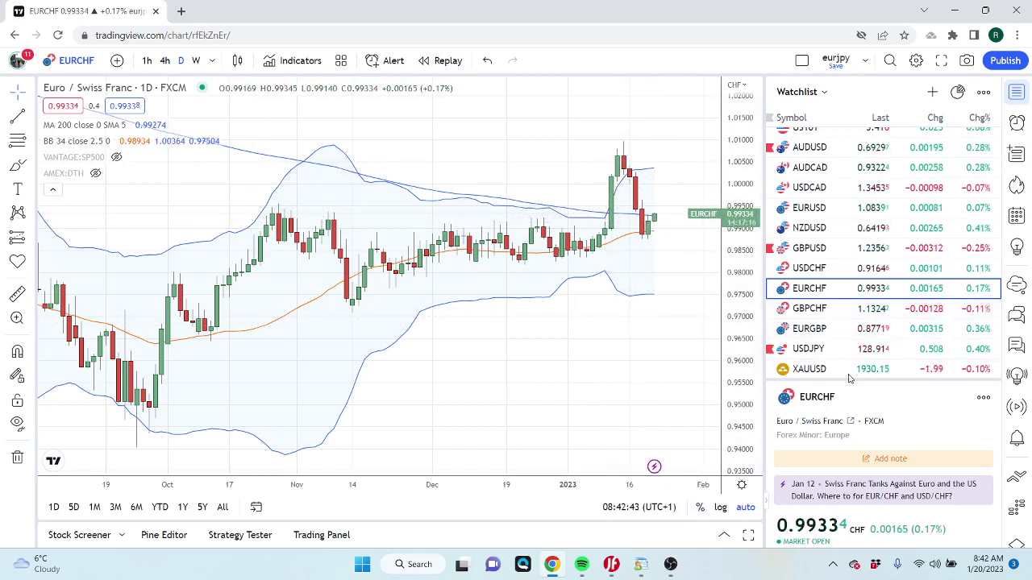
Select EURGBP in the watchlist to chart it on daily candles.
left_click(821, 329)
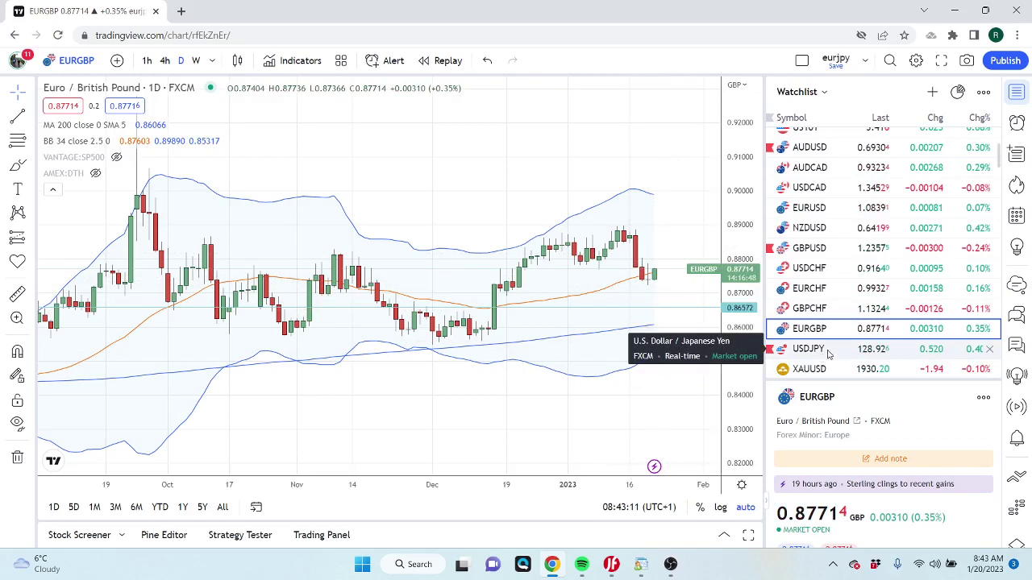
scroll(829, 353, "down", 1)
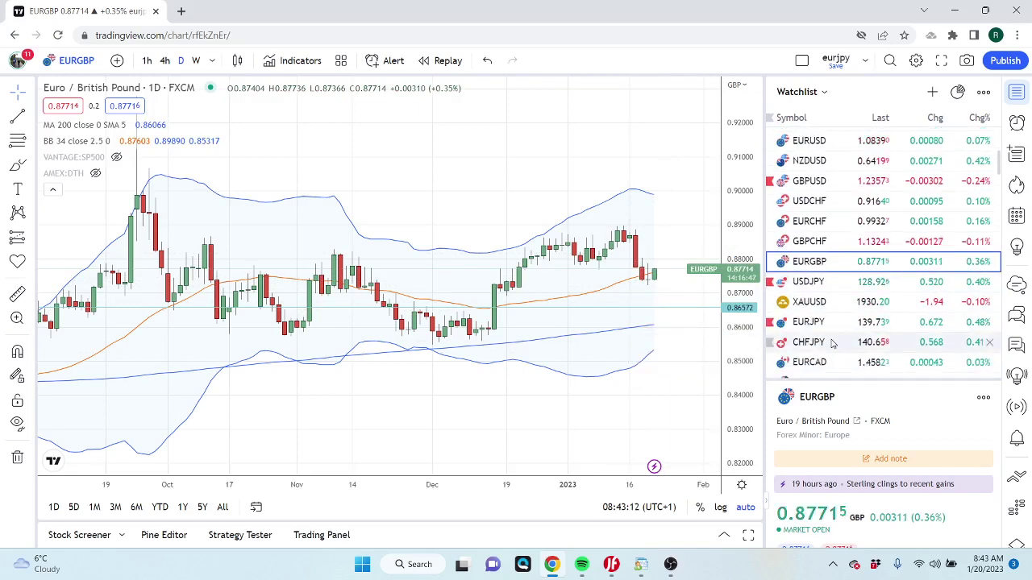
Chart gold spot XAUUSD from the watchlist, then scroll further down the list.
left_click(810, 303)
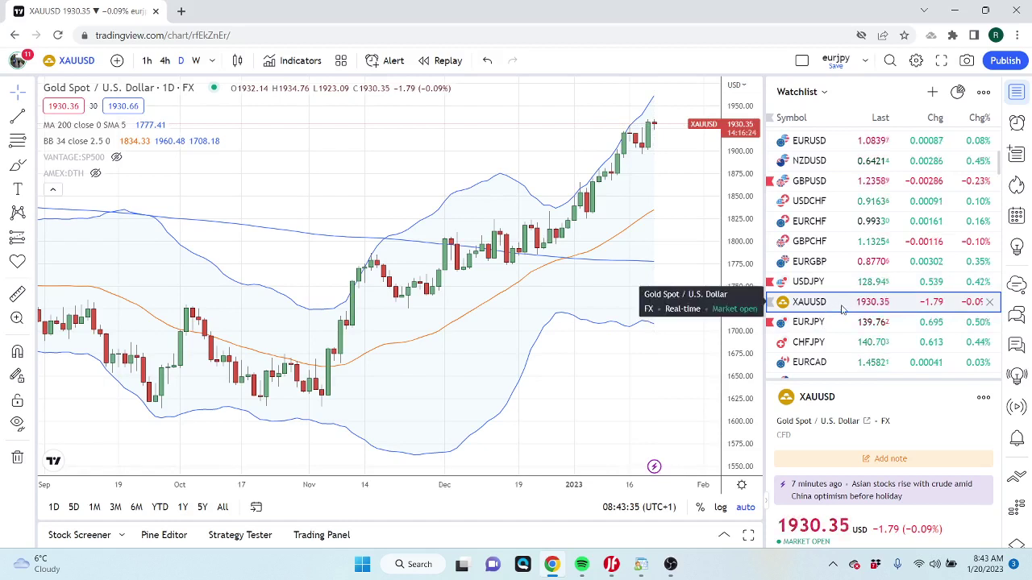
scroll(843, 308, "down", 1)
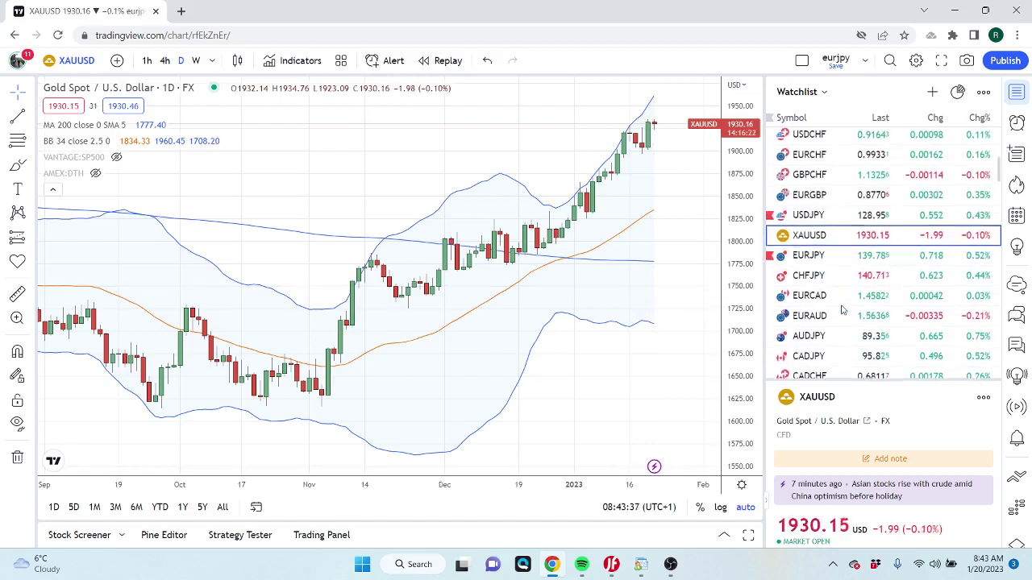
scroll(846, 259, "down", 1)
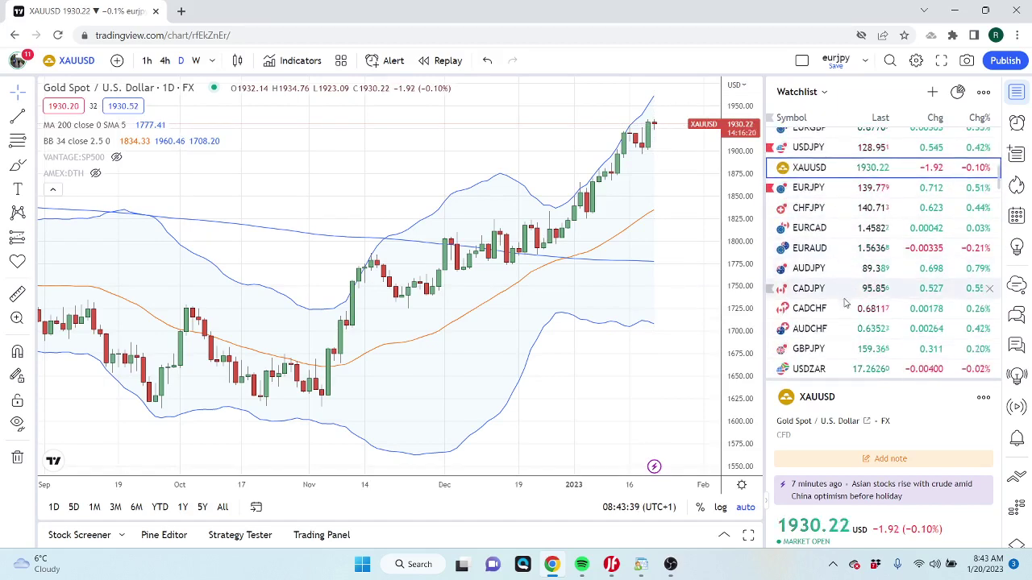
scroll(850, 274, "down", 2)
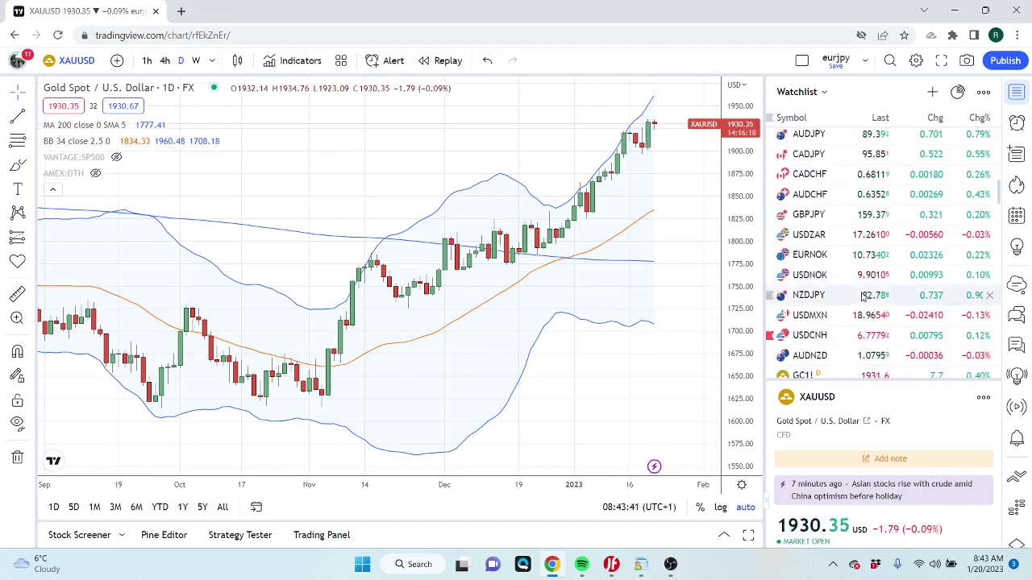
Select USDCNH in the watchlist and zoom into its recent daily bars.
left_click(827, 337)
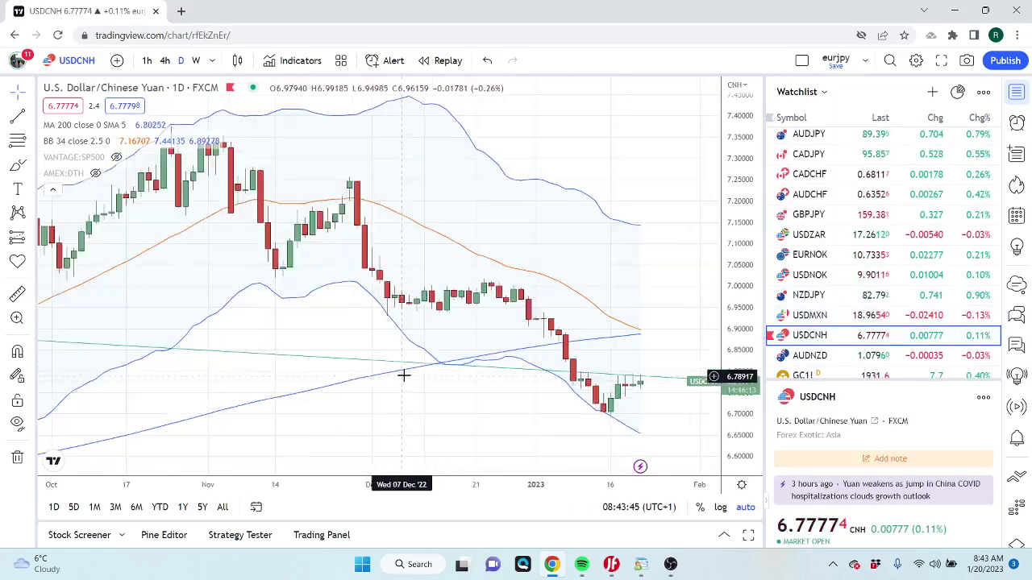
scroll(403, 375, "up", 3)
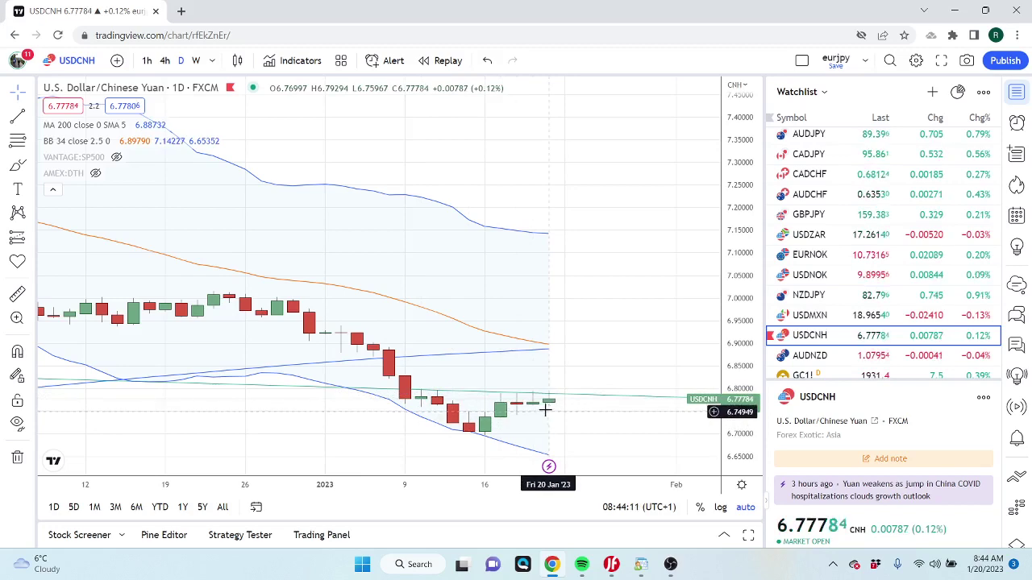
Switch the USDCNH chart to 4-hour candles and review price near 6.7778 against the Bollinger Bands.
left_click(164, 61)
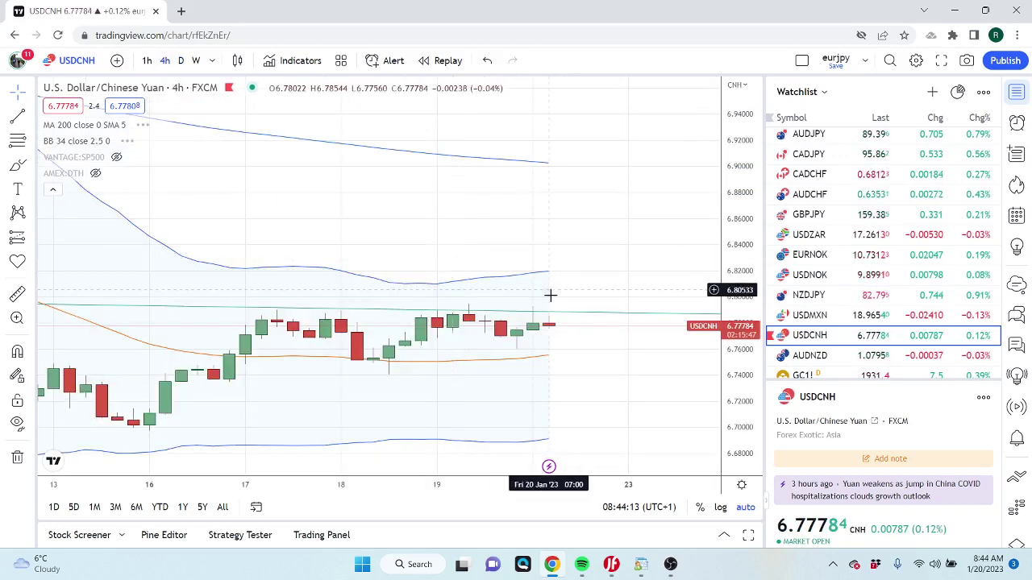
scroll(553, 303, "down", 4)
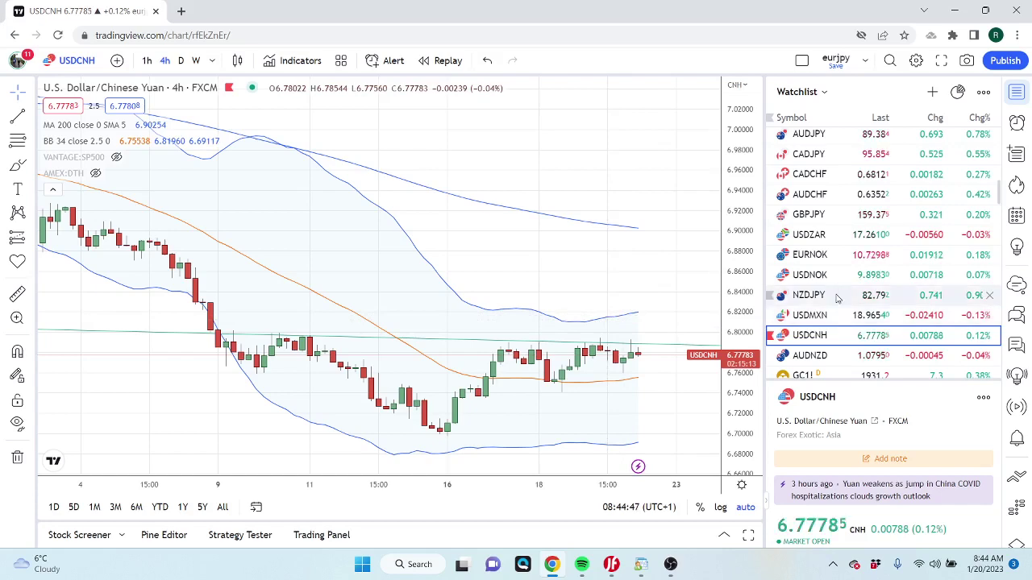
scroll(836, 300, "down", 2)
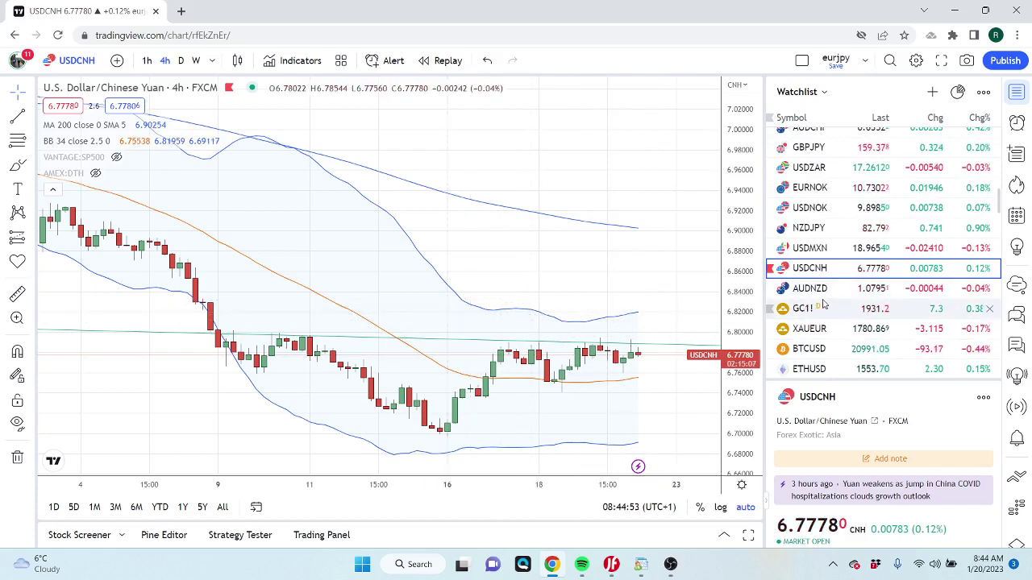
scroll(823, 303, "down", 1)
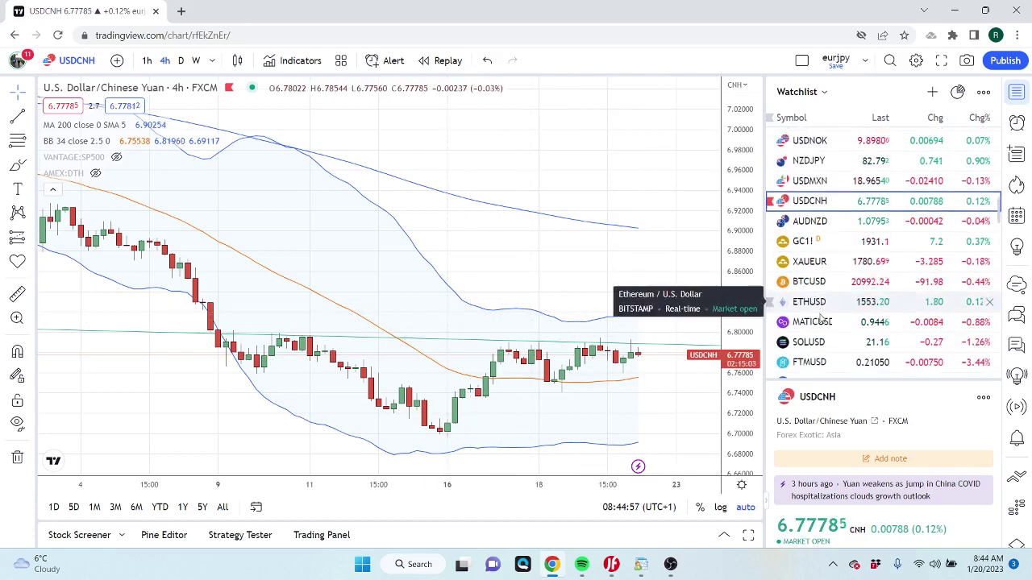
Load ETHUSD from the watchlist onto the 4-hour chart.
left_click(821, 305)
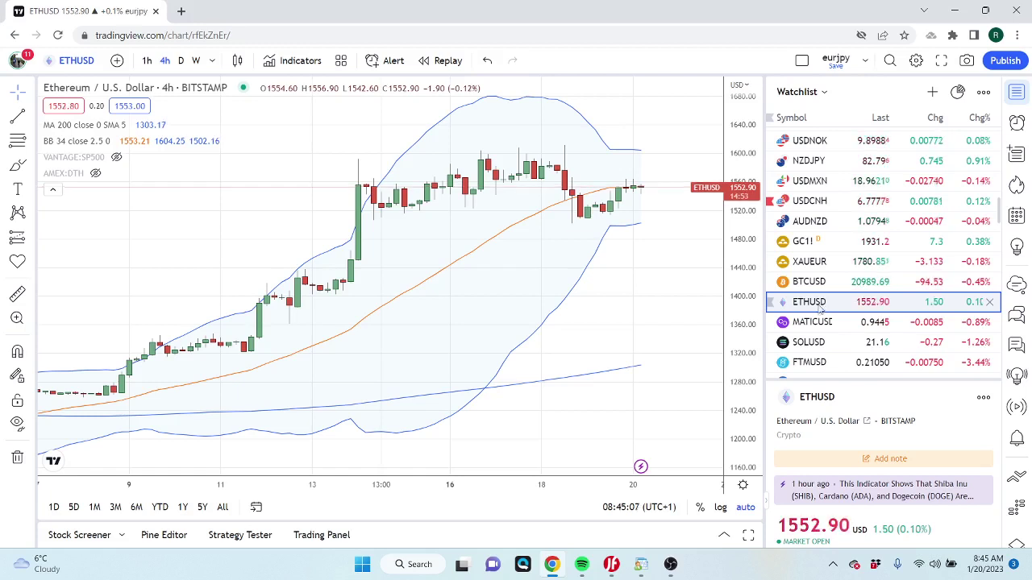
Load MATICUSD from the watchlist onto the 4-hour chart and scroll through the list.
left_click(817, 323)
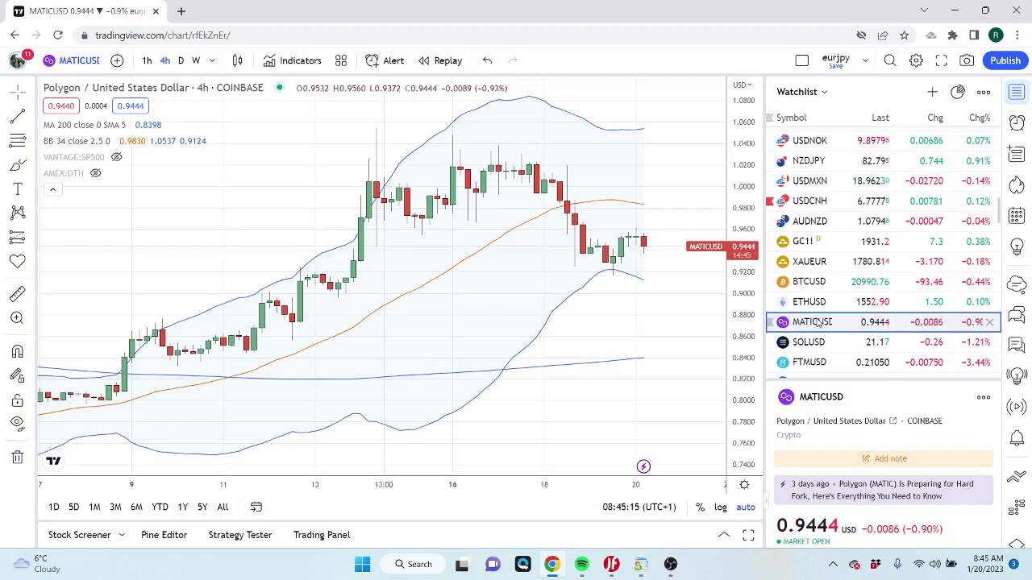
scroll(841, 322, "down", 1)
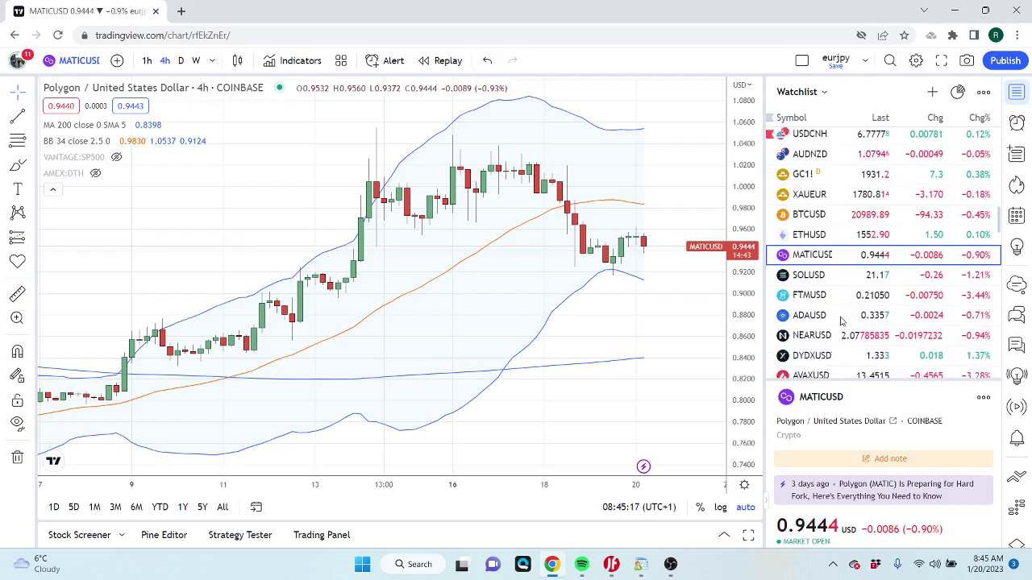
scroll(835, 332, "up", 2)
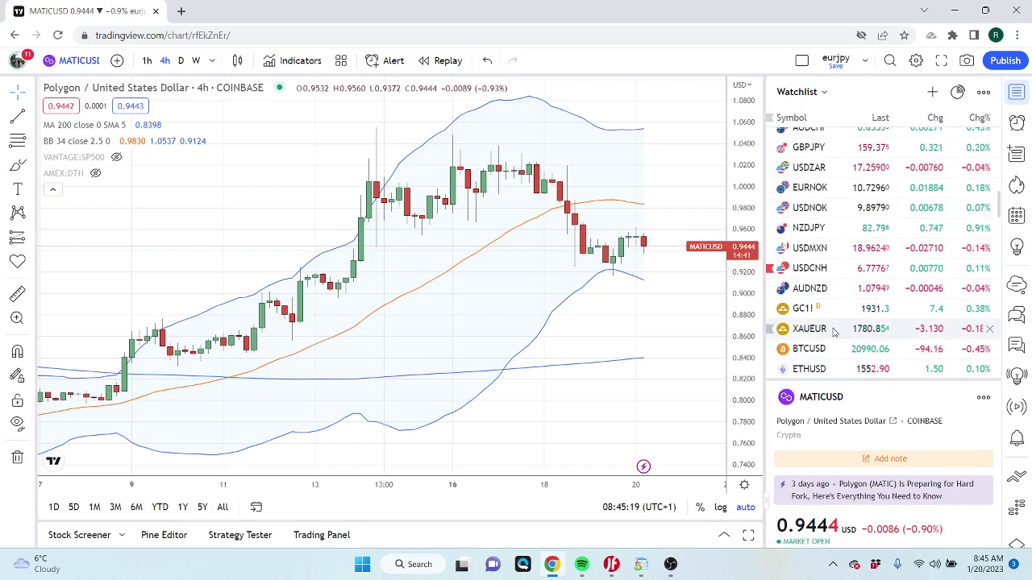
scroll(834, 333, "up", 2)
scroll(835, 330, "up", 5)
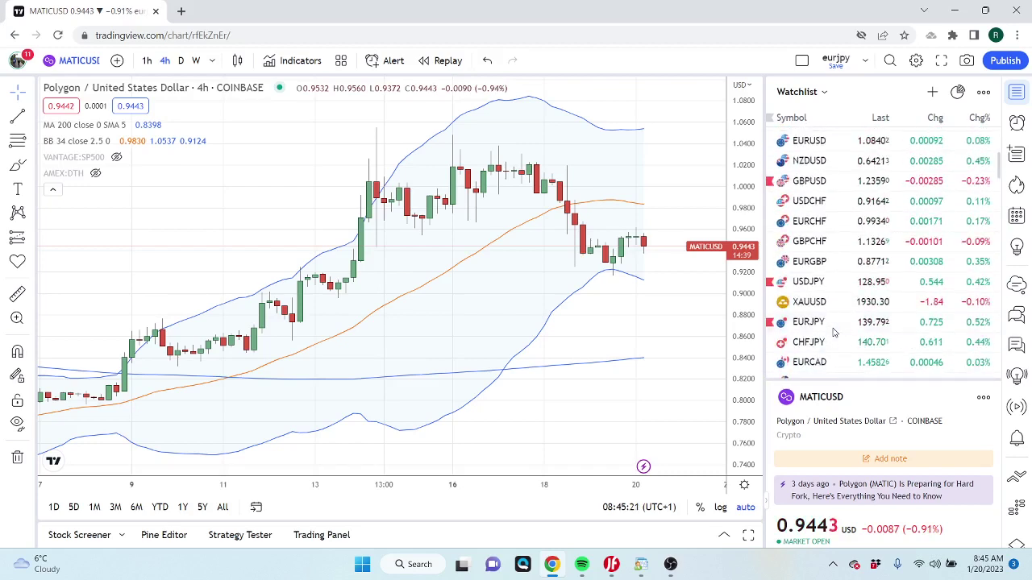
scroll(835, 330, "down", 2)
scroll(834, 331, "up", 3)
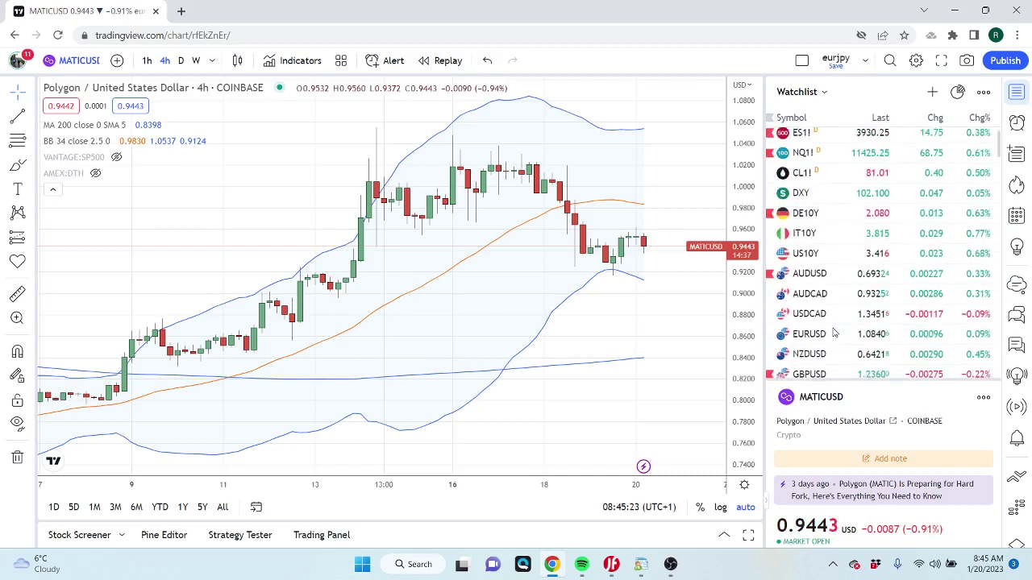
scroll(877, 315, "down", 1)
scroll(877, 315, "down", 1)
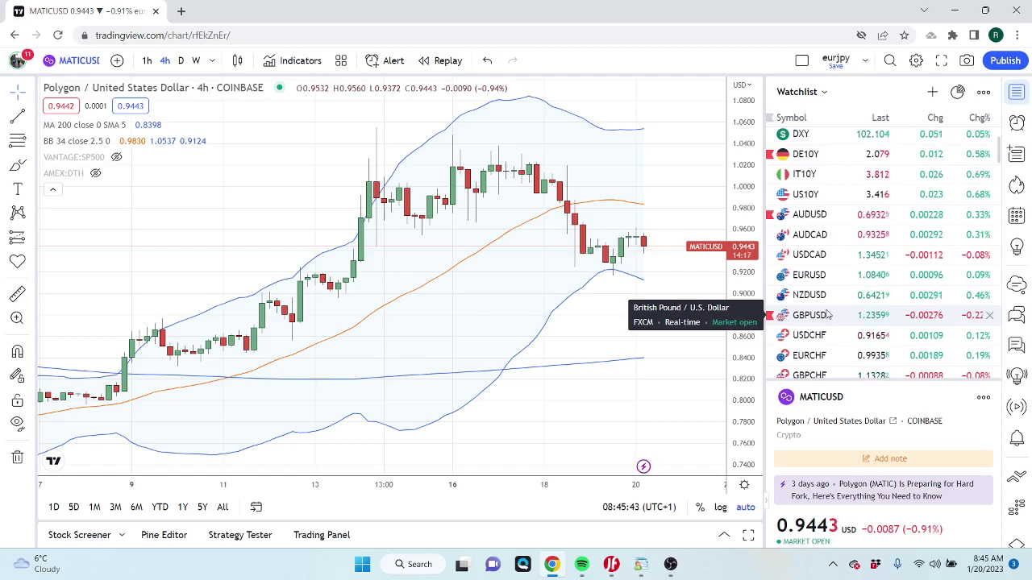
Load EURCHF from the watchlist onto the 4-hour chart.
left_click(818, 352)
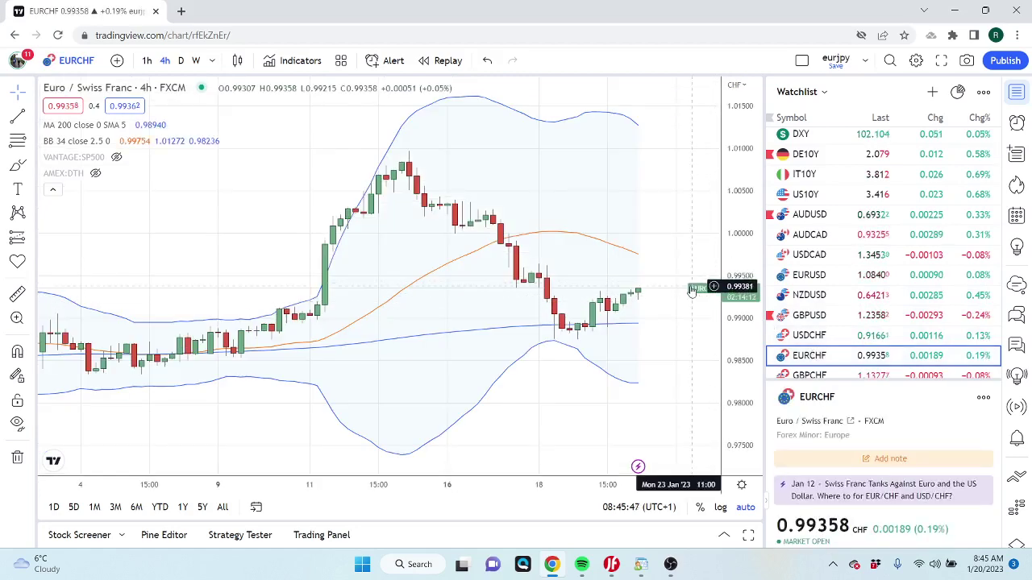